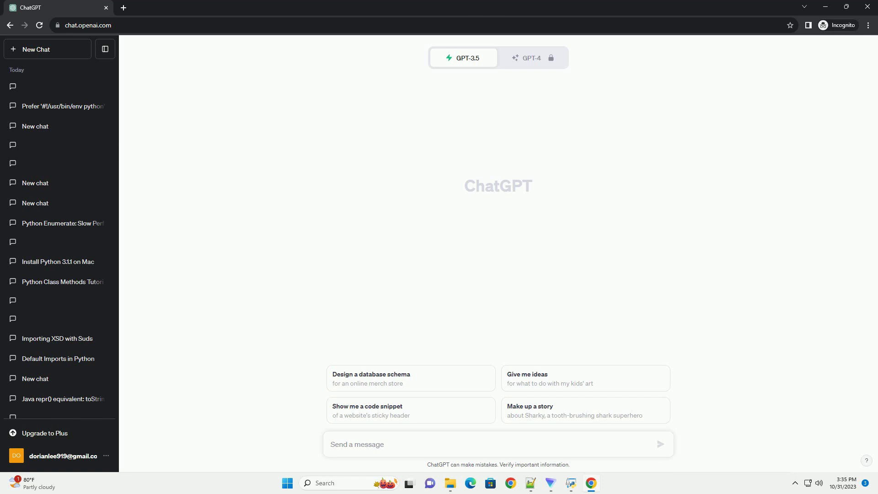
{"action": "type", "text": "write an informative tutorial about Python+Django social network open source projects with code example"}
Send ChatGPT the request for a step-by-step Python+Django social network tutorial with code examples
{"action": "key", "text": "Return"}
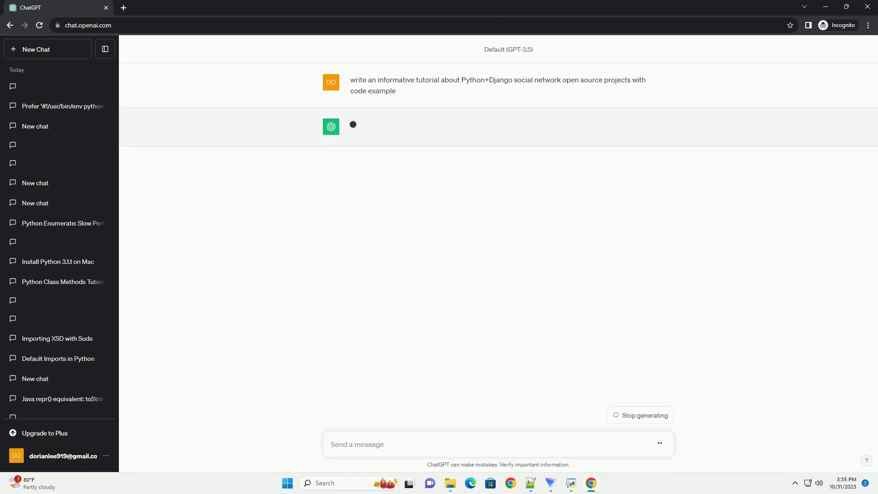